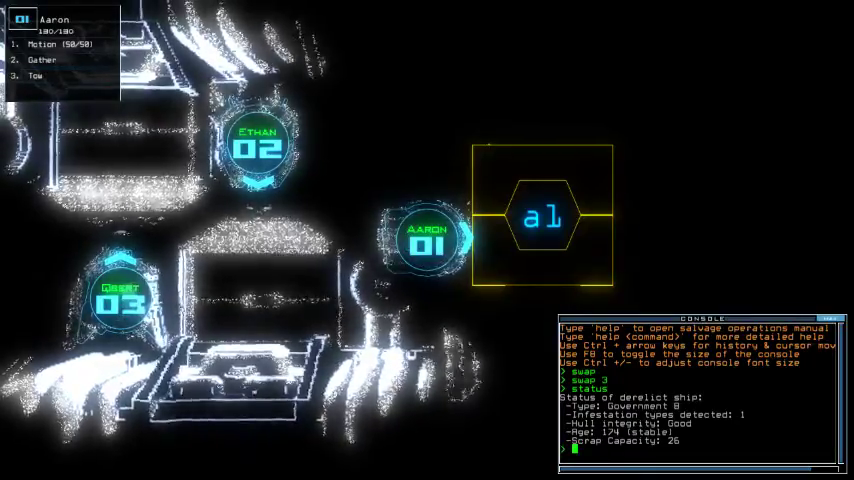
type("a1")
Open airlock a1, send drone 2 to room r2, and activate the r2 interface
key("Return")
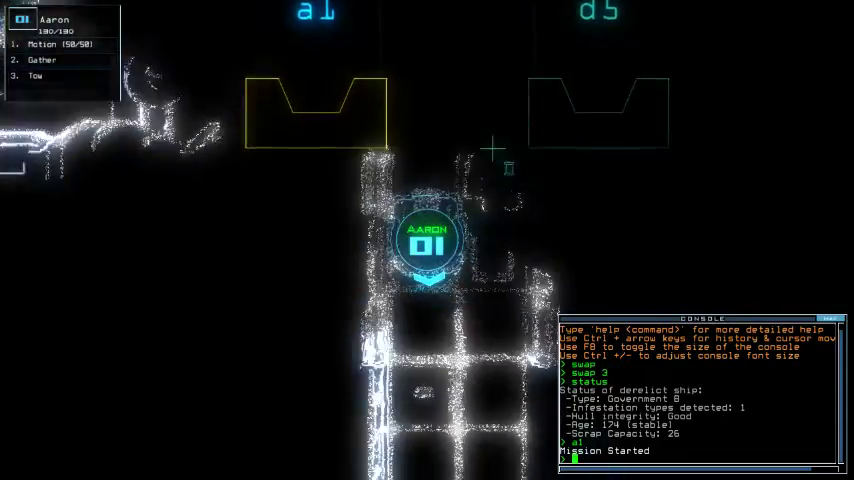
type("a1")
key("Return")
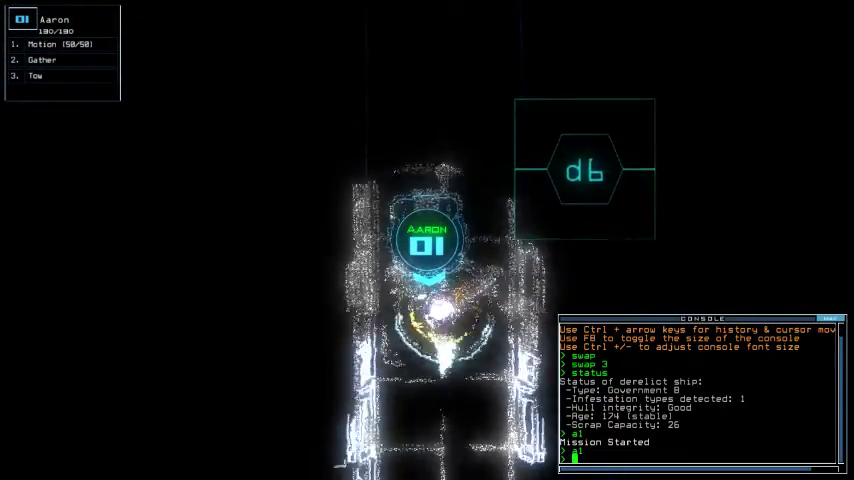
type("a")
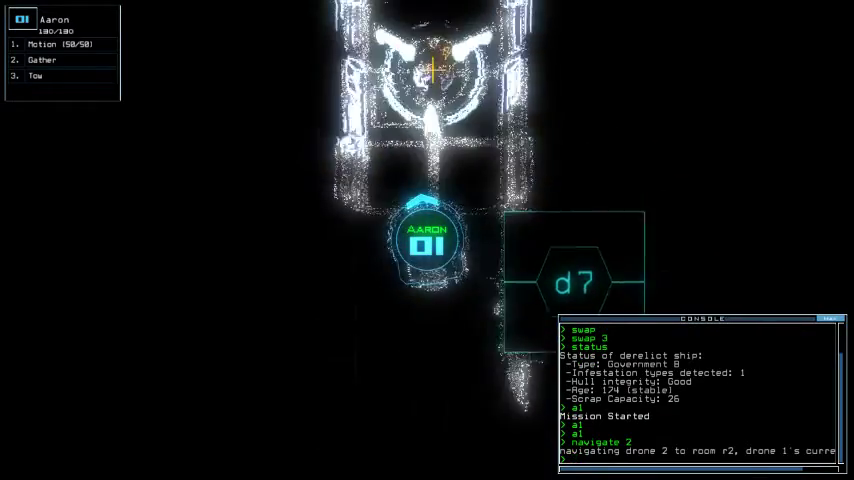
type("remote r2")
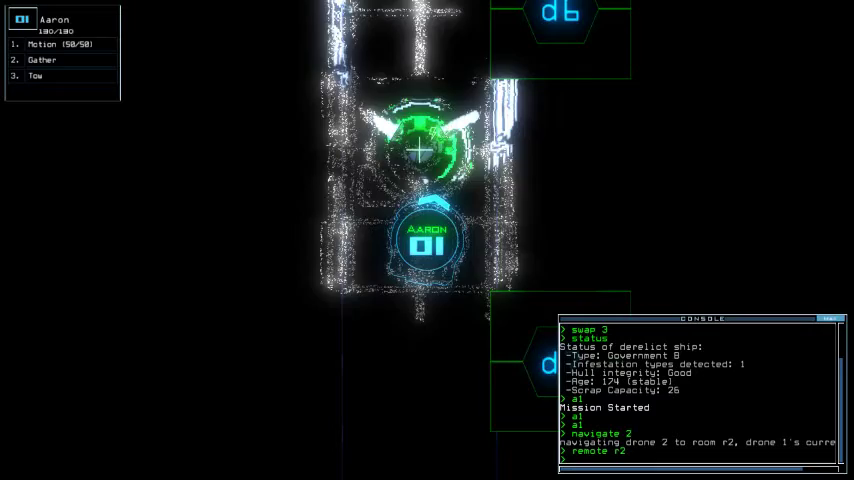
key("Return")
type("inte")
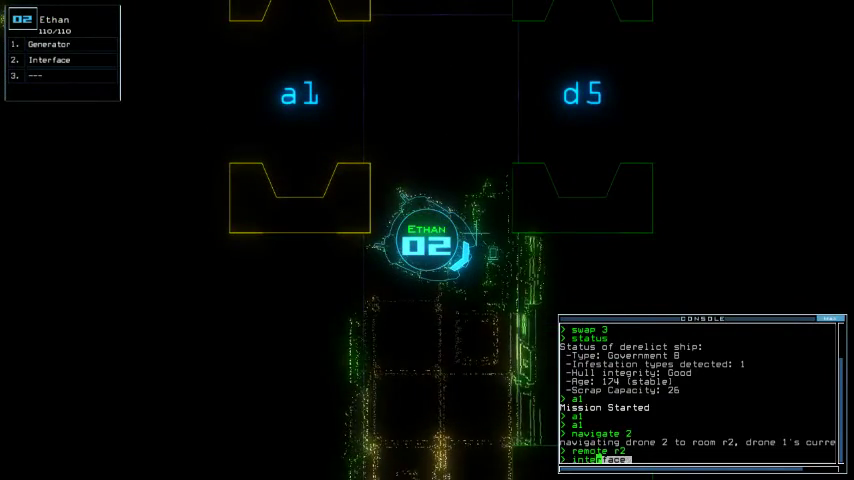
key("Return")
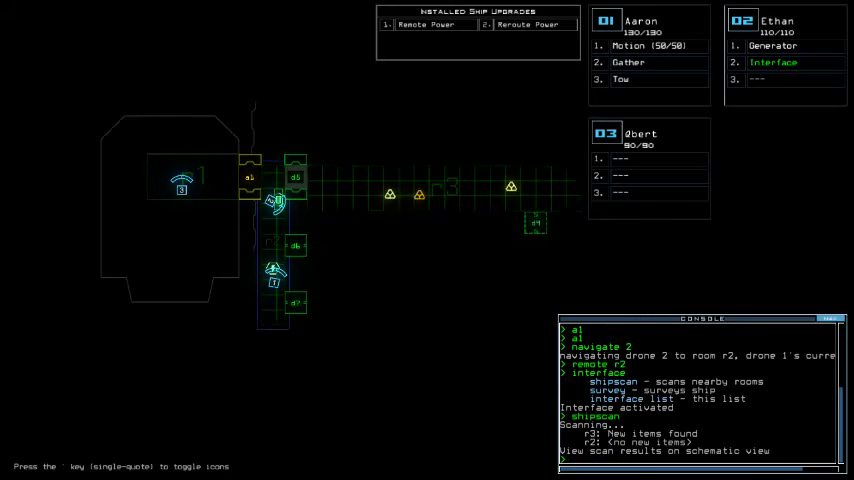
Run shipscan and survey from the r2 interface, disconnect, then switch to drone Aaron
key("Escape")
type("survey")
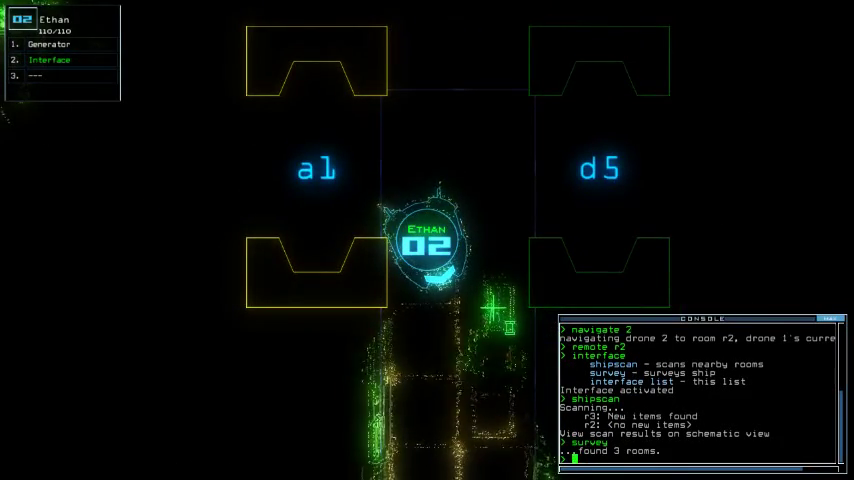
key("Escape")
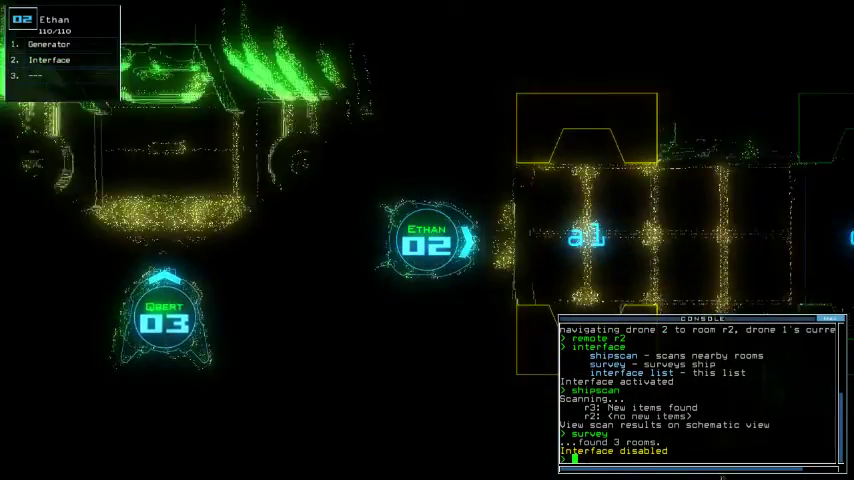
key("1")
key("space")
key("space")
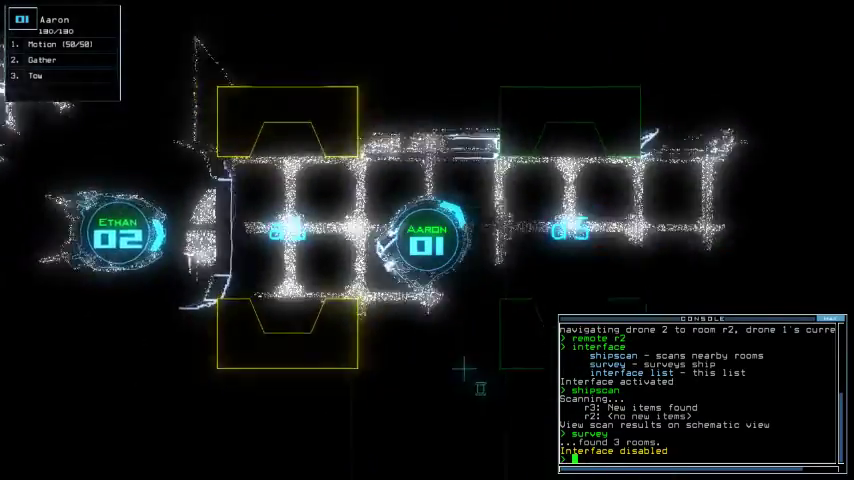
Run a motion sensor sweep and have Aaron gather three scrap items in room r3
key("space")
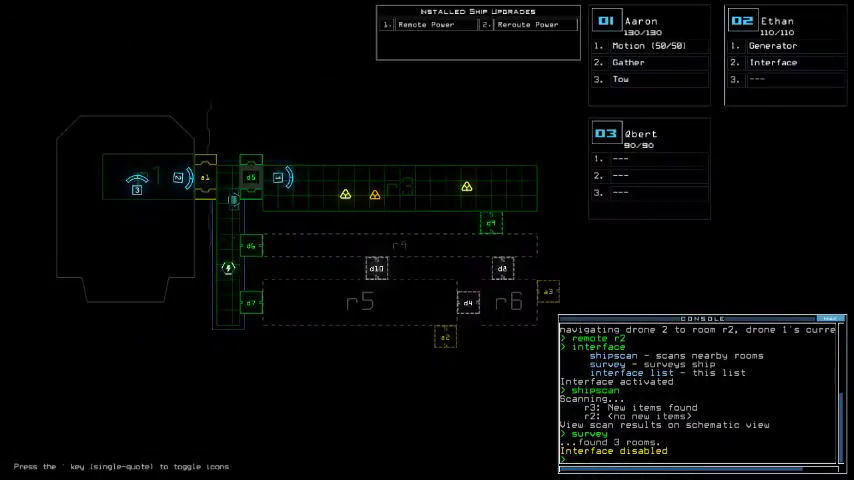
type("mo")
key("space")
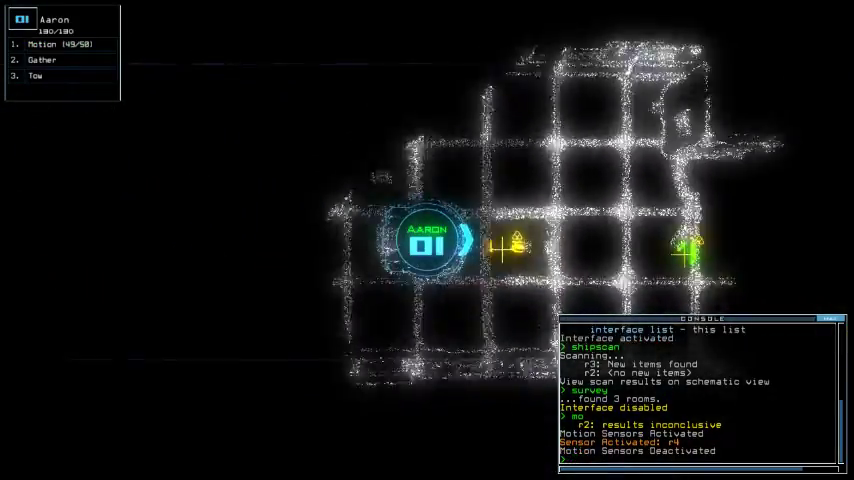
type("g")
key("Return")
type("g")
key("Return")
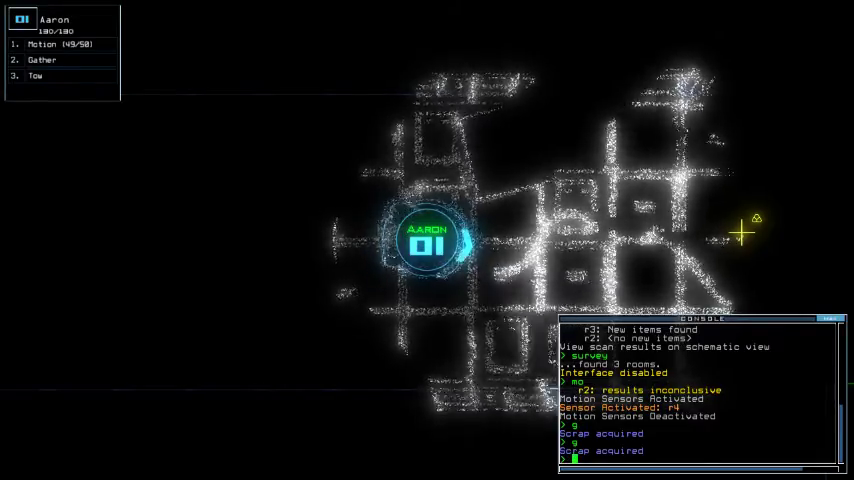
mouse_move(743, 233)
left_mouse_down()
mouse_move(480, 218)
mouse_move(440, 230)
left_mouse_up()
Open doors d9 and d5, attempt a flag, and rerun motion sensors from the map
key("Tab")
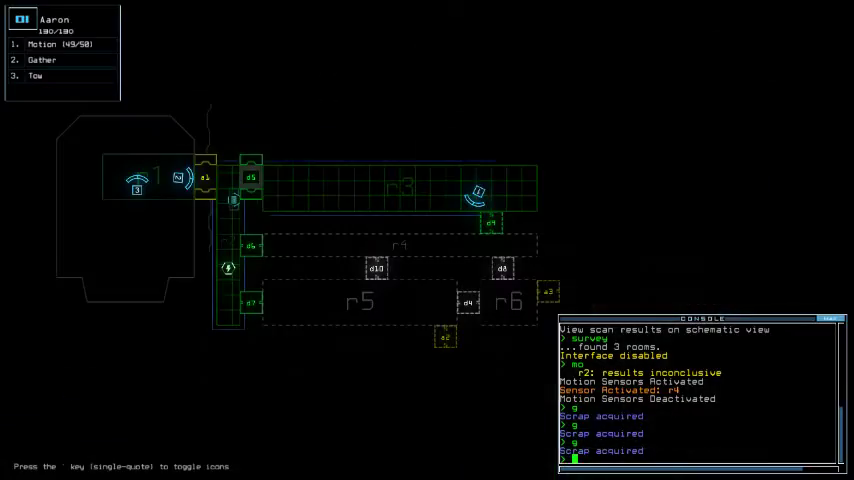
key("Tab")
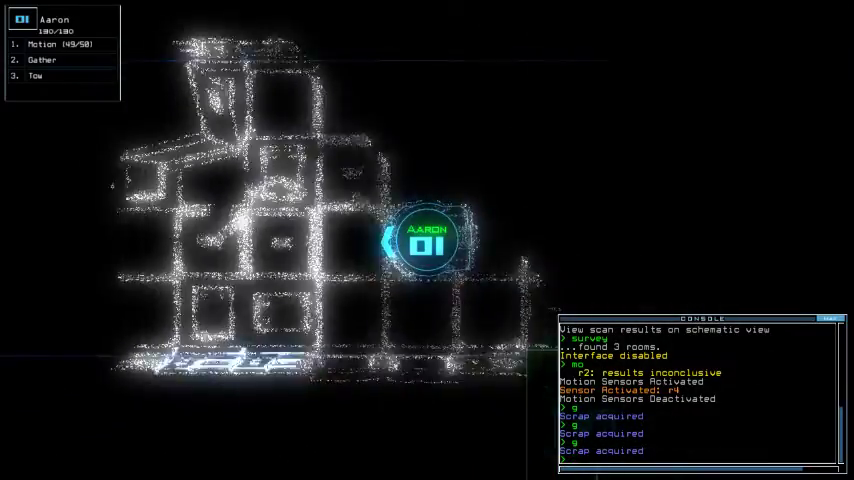
left_click_drag(480, 218, 440, 230)
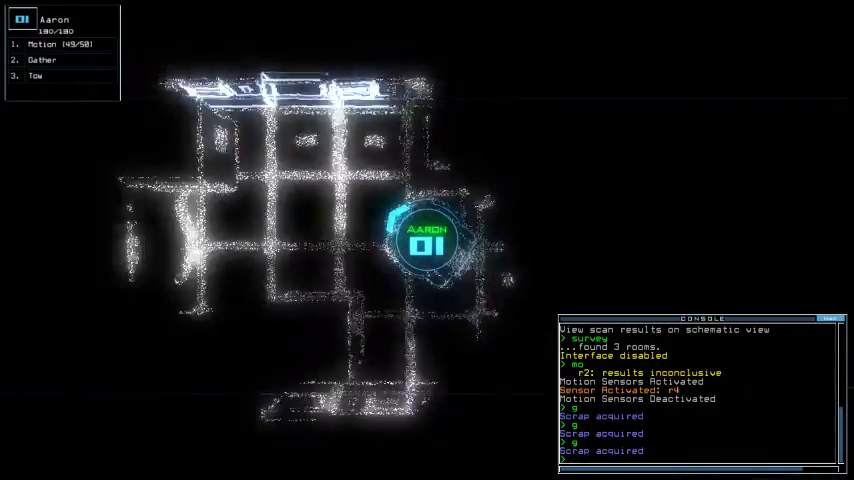
key("Tab")
type("mo")
key("Tab")
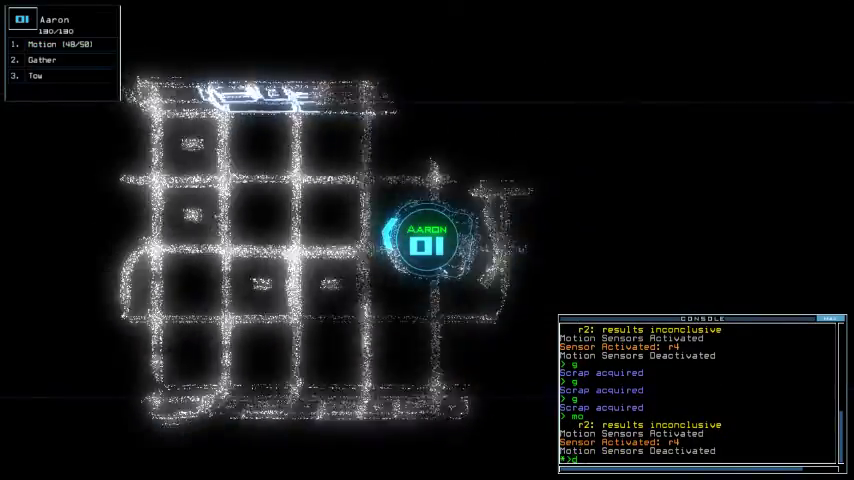
type("d3 r")
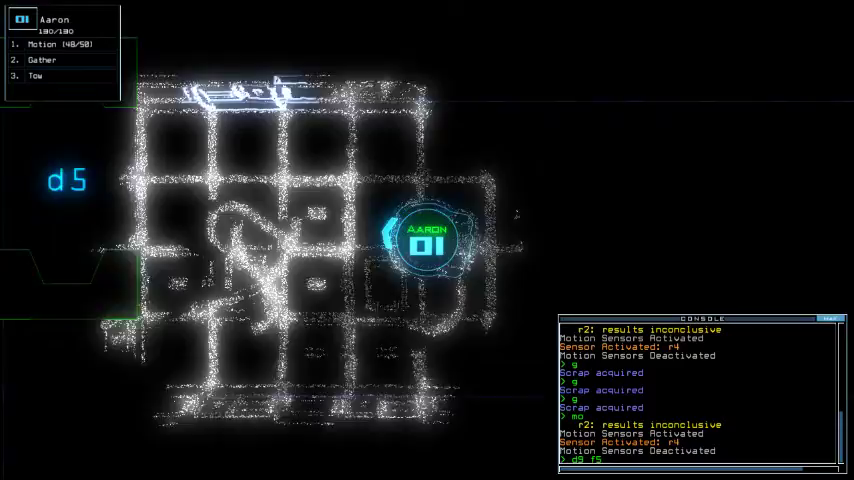
type("5")
key("Return")
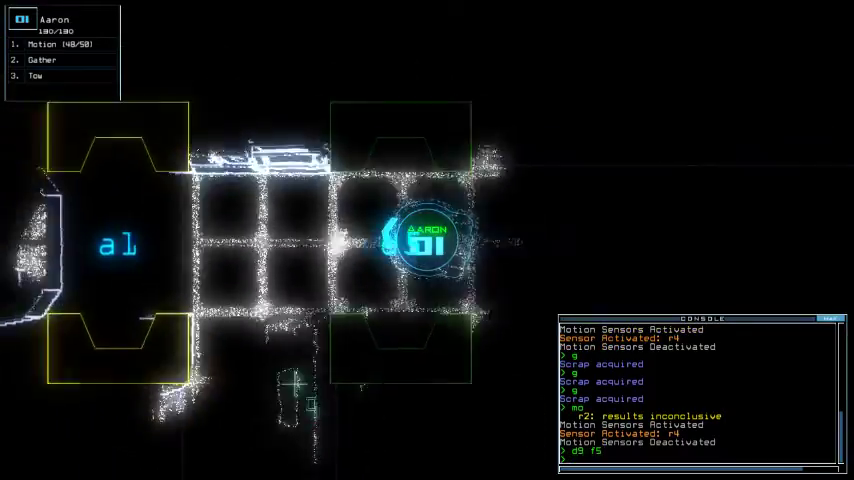
key("Return")
type("d5")
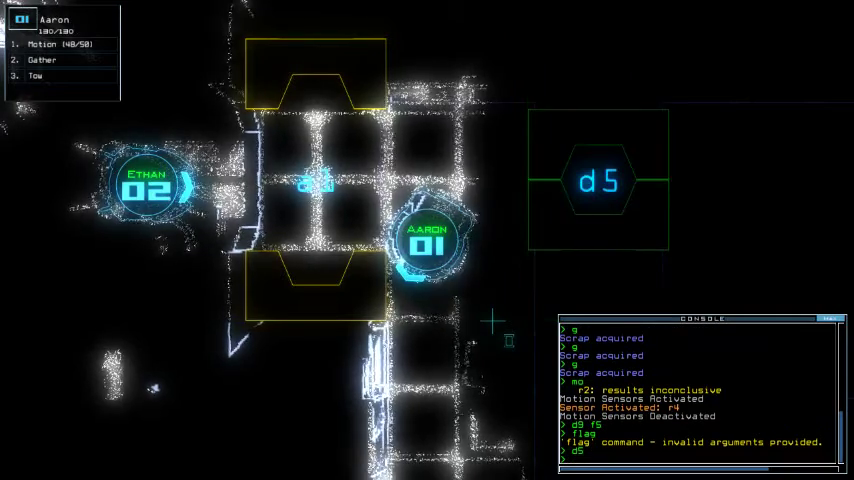
type("9")
key("Return")
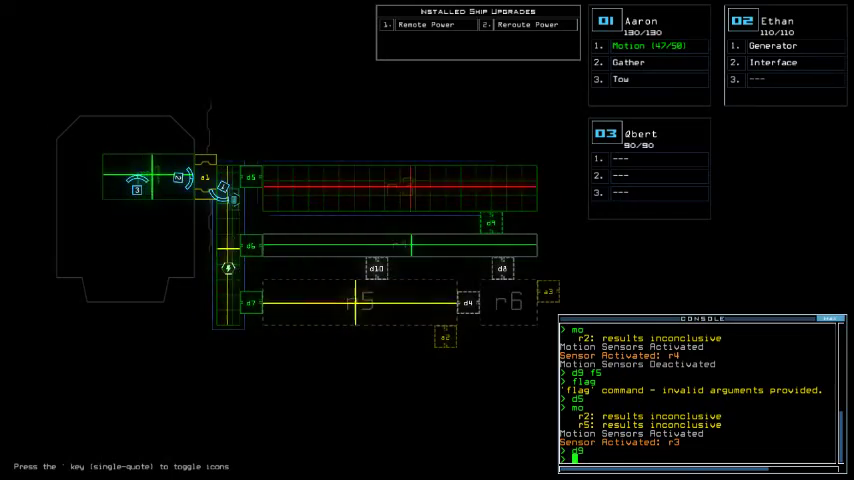
Open door d6, gather scrap twice with Aaron, check mission time, and sweep for motion
key("Return")
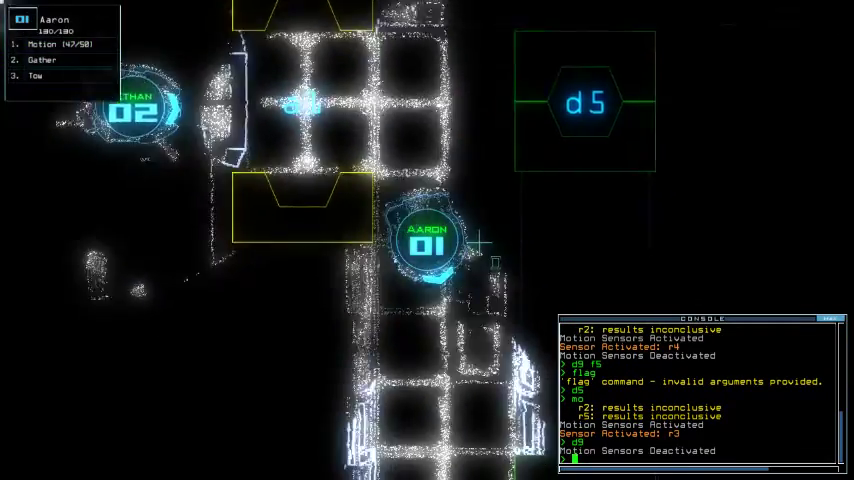
type("d6")
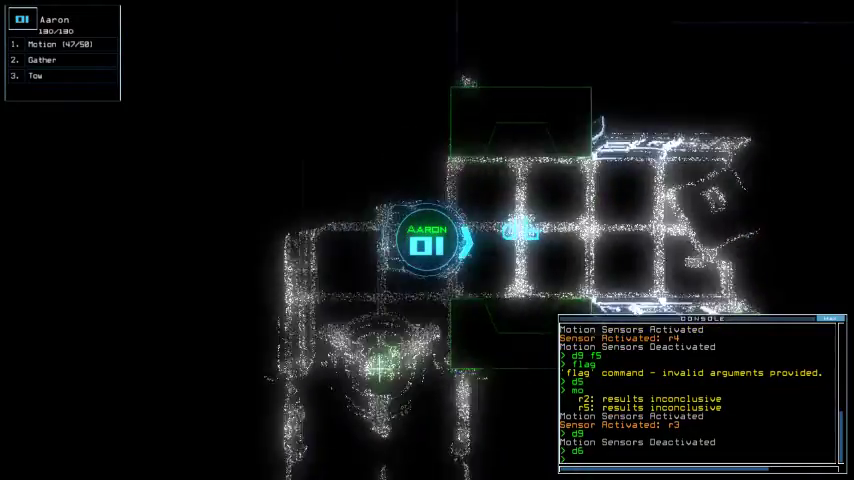
key("Return")
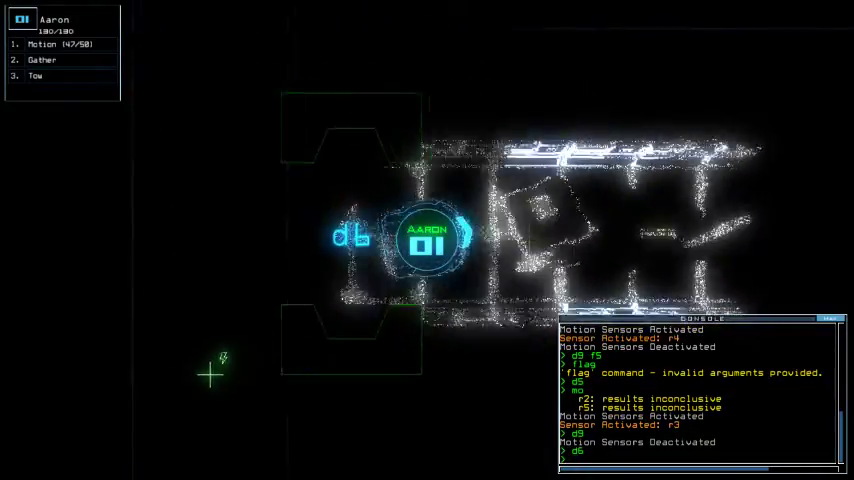
type("g")
key("Return")
type("g")
key("Return")
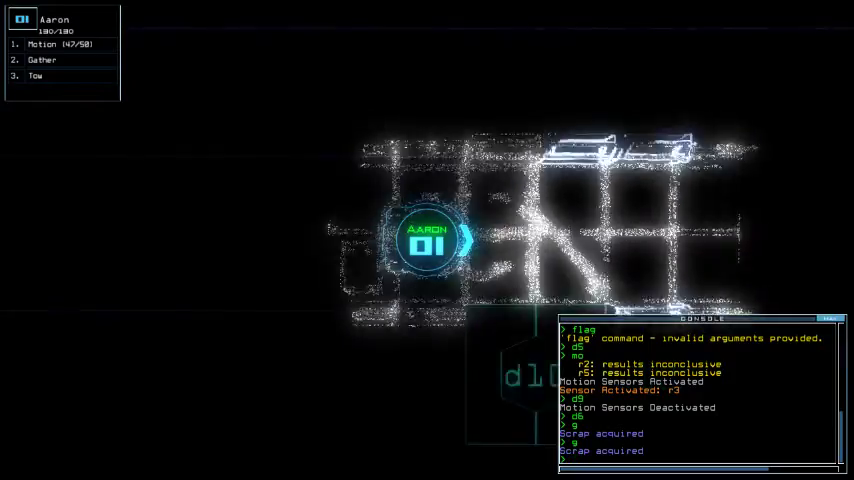
type("ti")
key("Return")
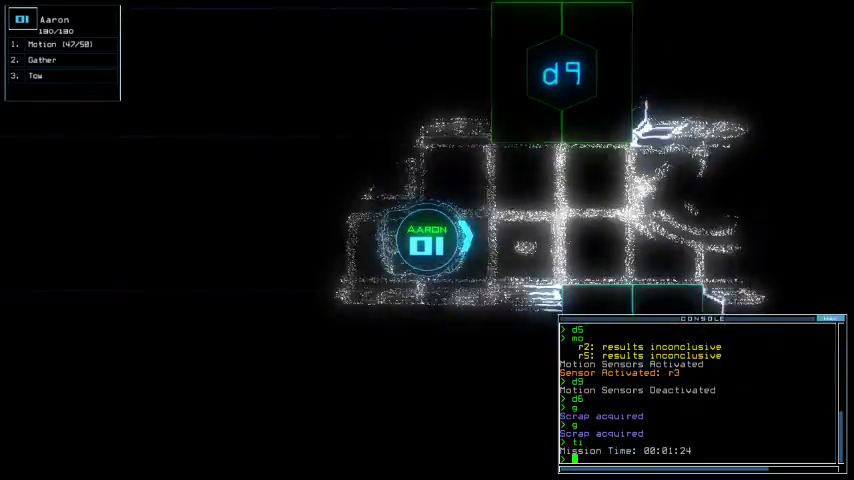
key("space")
type("mo")
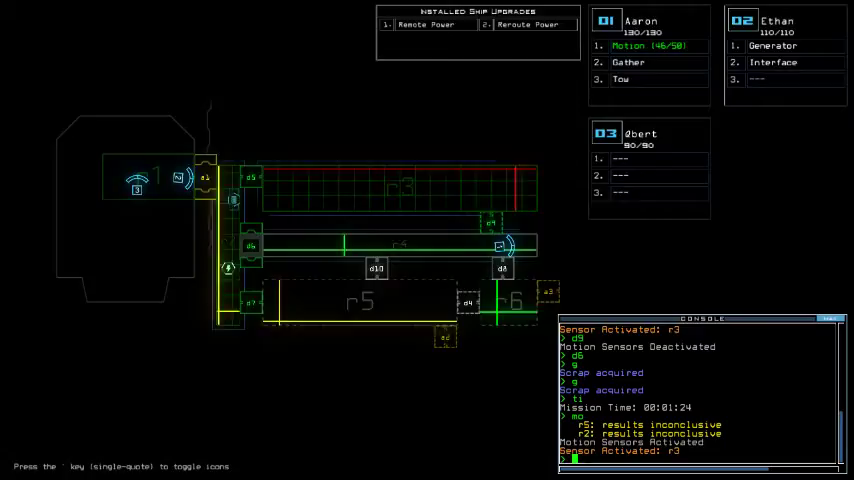
Toggle doors d6 and d5, steer Aaron to door d7, and recheck mission time (00:02:01)
key("space")
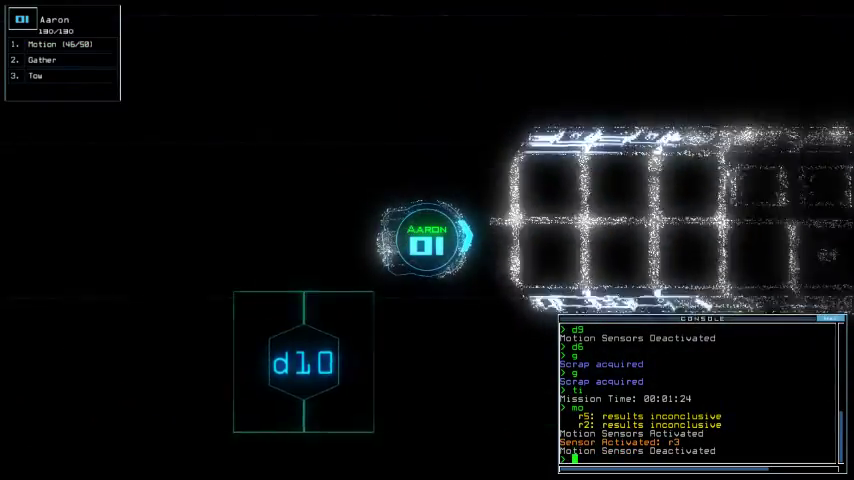
key("space")
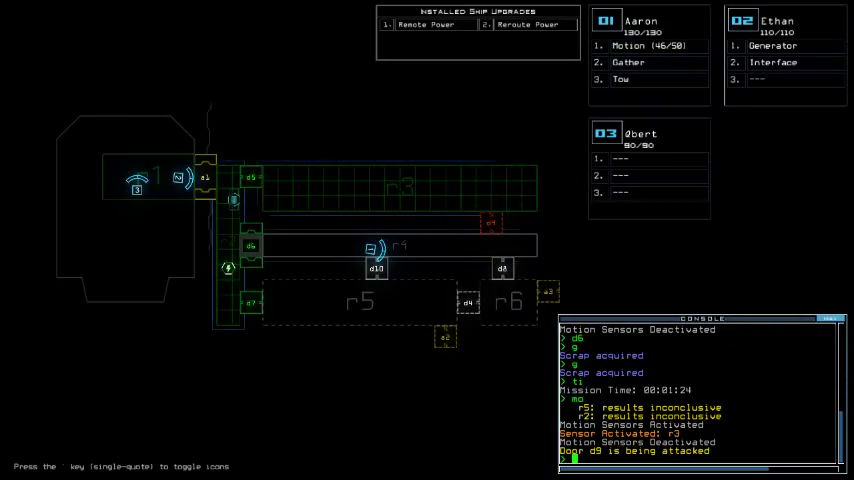
key("space")
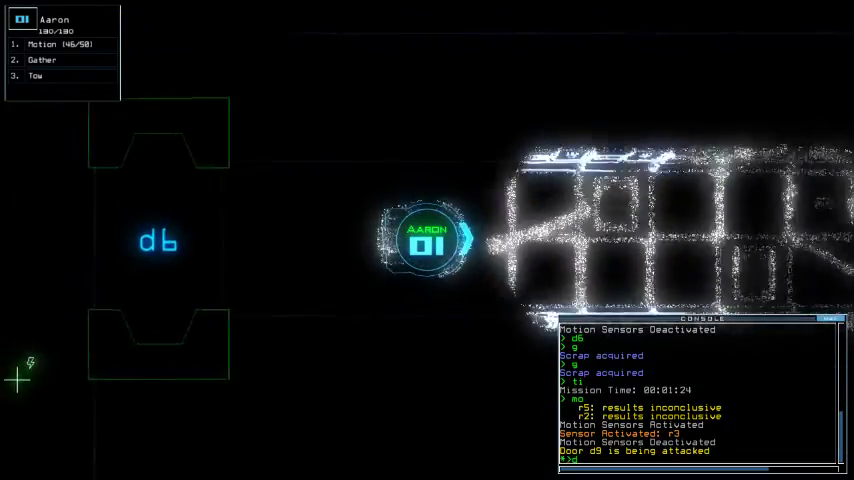
type("d6")
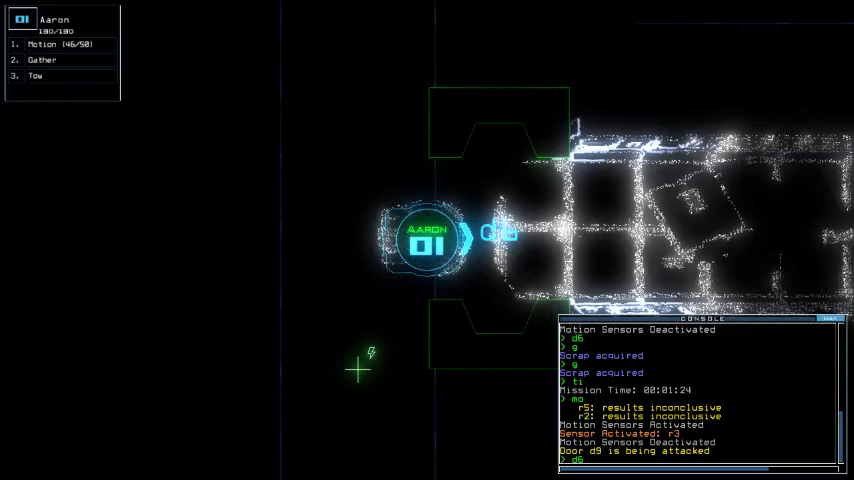
key("Return")
type("d5")
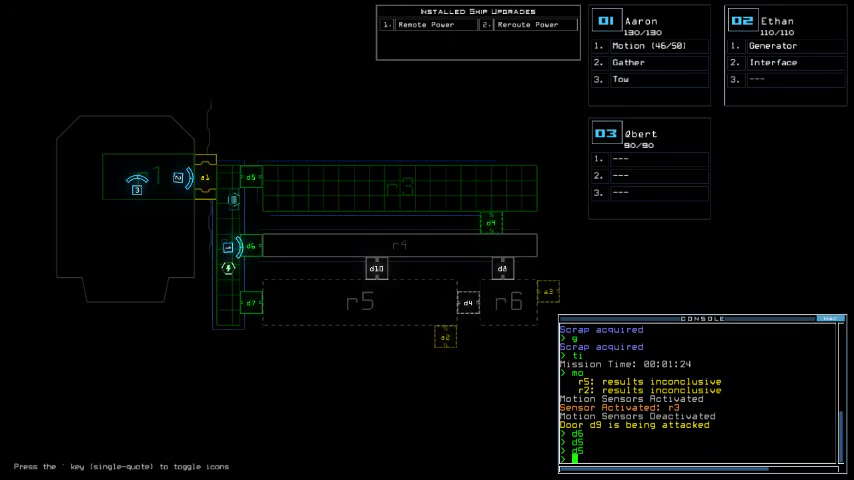
key("1")
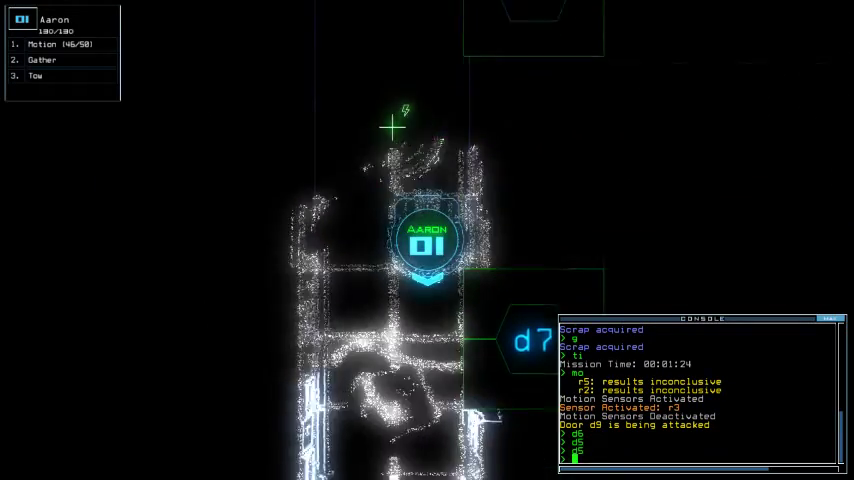
type("1time")
key("Return")
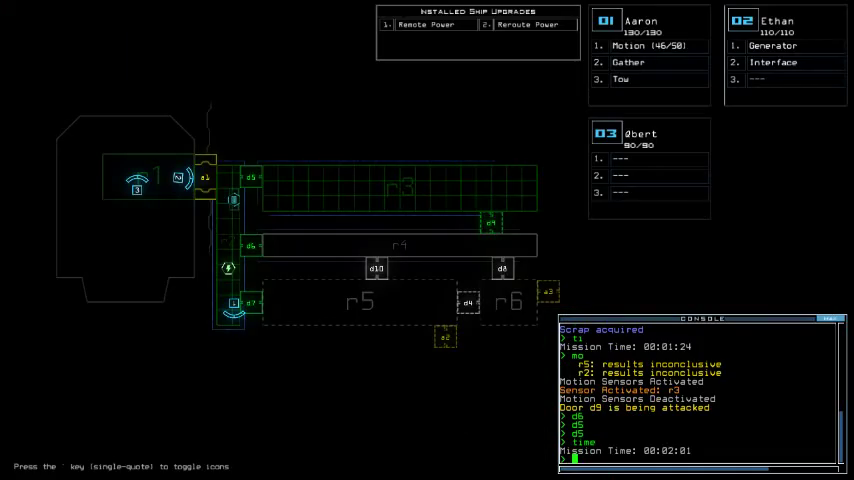
Open door d7 and drive Aaron through it into room r5
key("1")
type("d7")
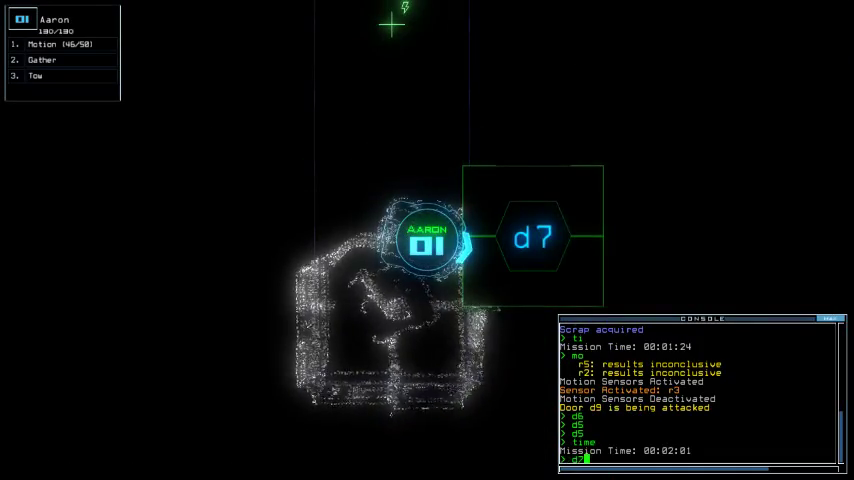
key("Return")
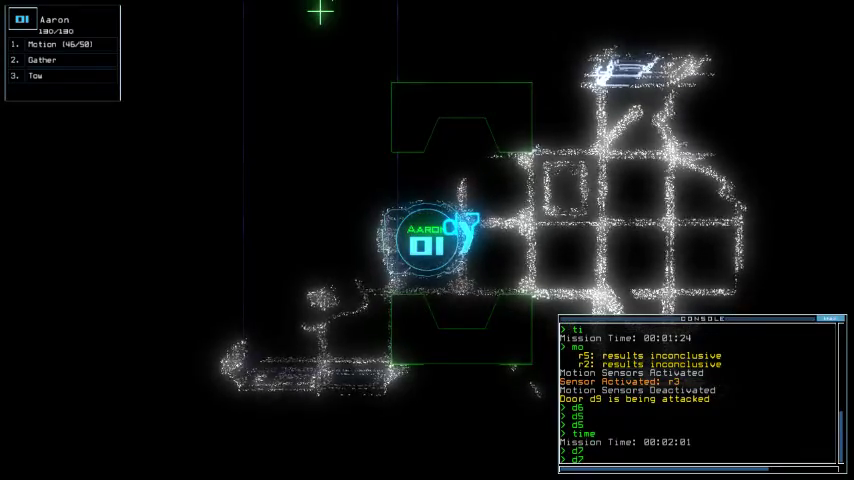
key("Right")
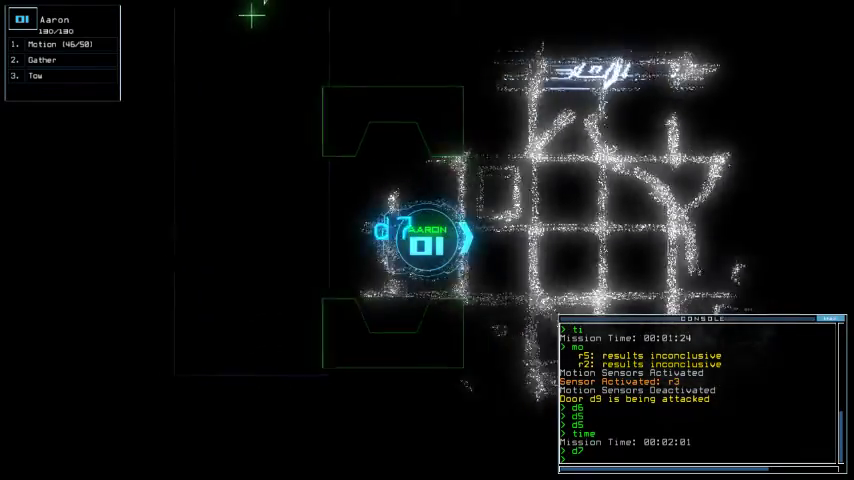
key("Right")
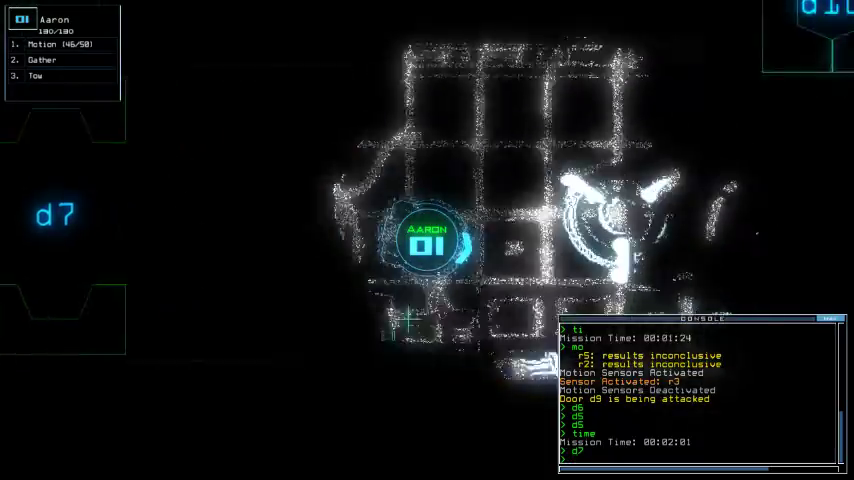
key("Up")
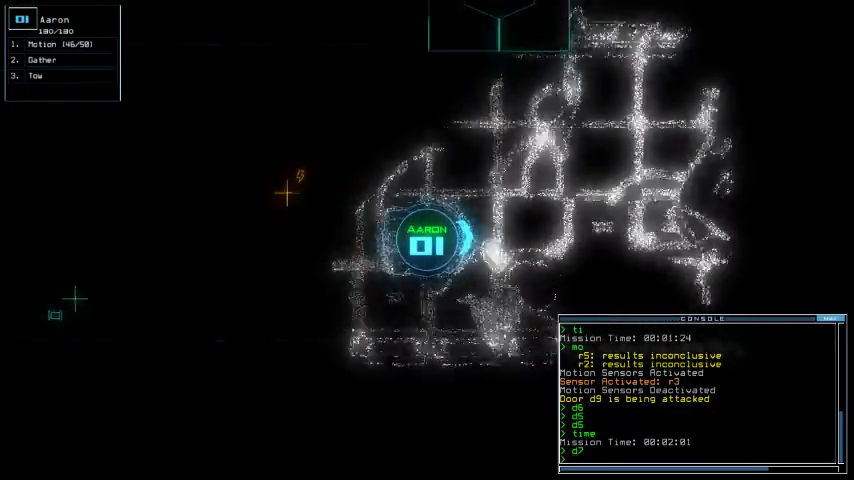
key("Up")
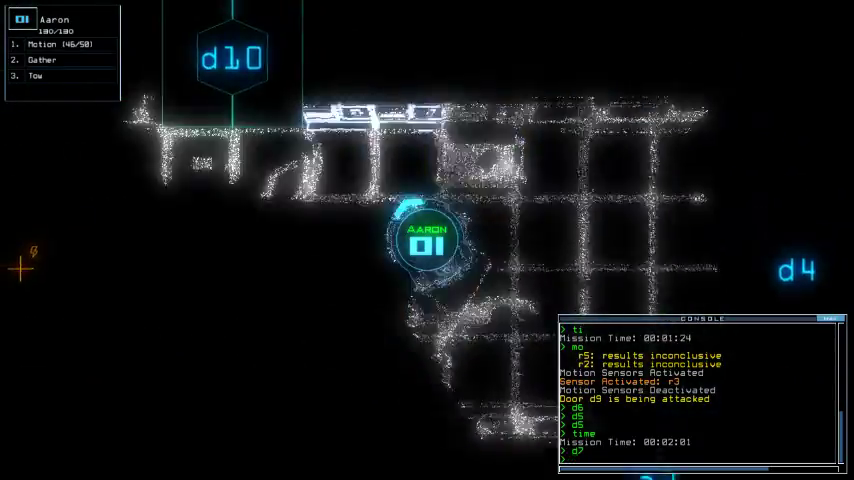
Finish exploring r5 and bring Aaron back to door d7 to close it
key("Left")
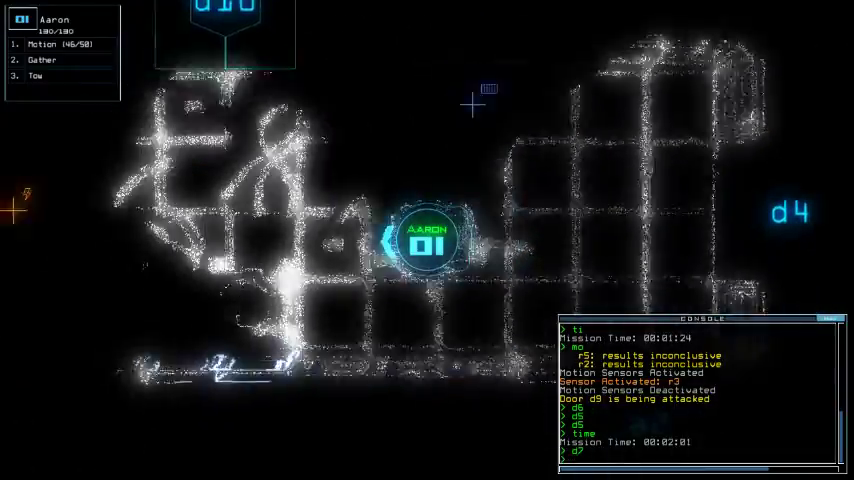
key("Right")
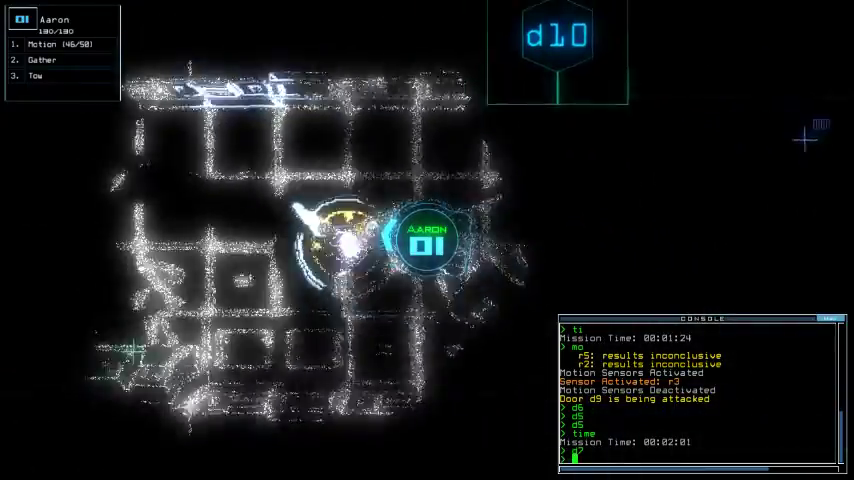
key("Left")
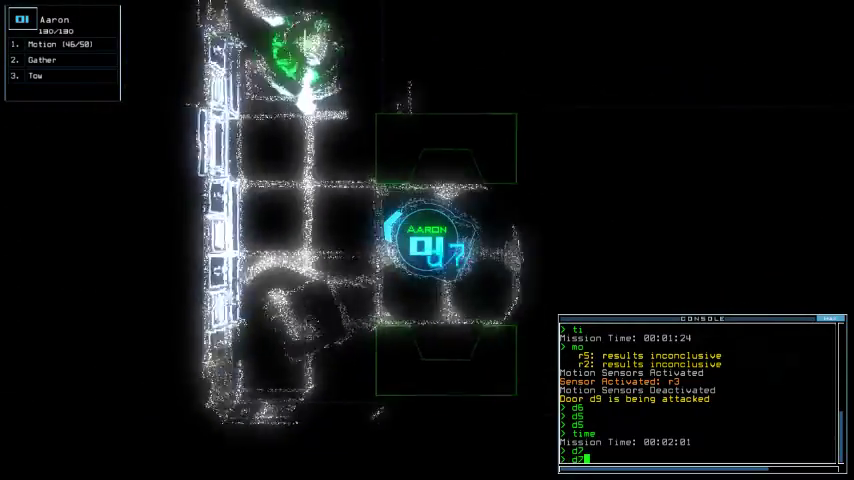
key("space")
Move Ethan up the corridor after the generator powers on, then take control of Aaron
key("2")
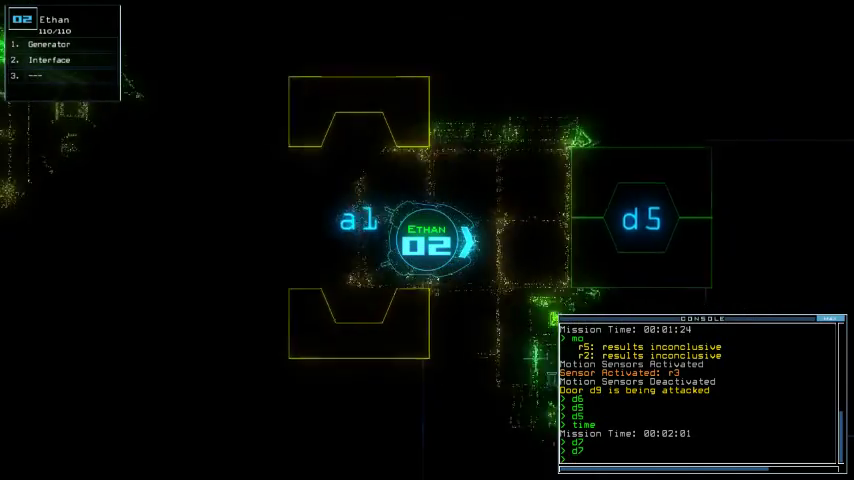
key("Up")
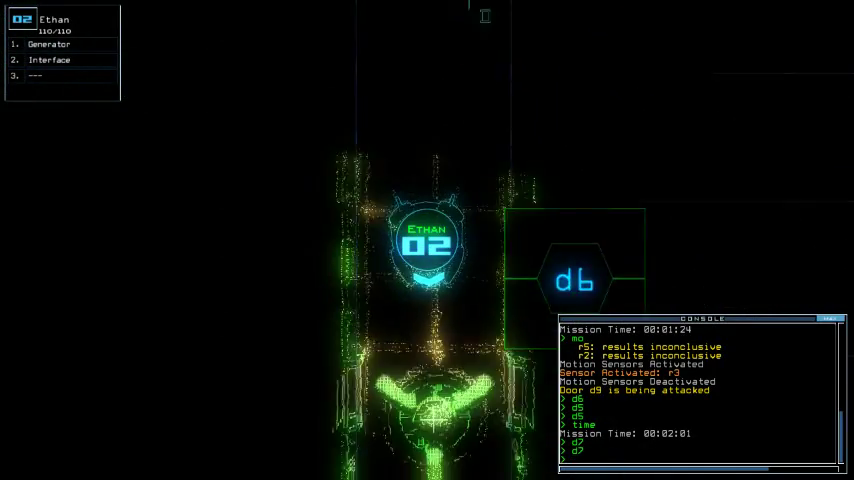
key("space")
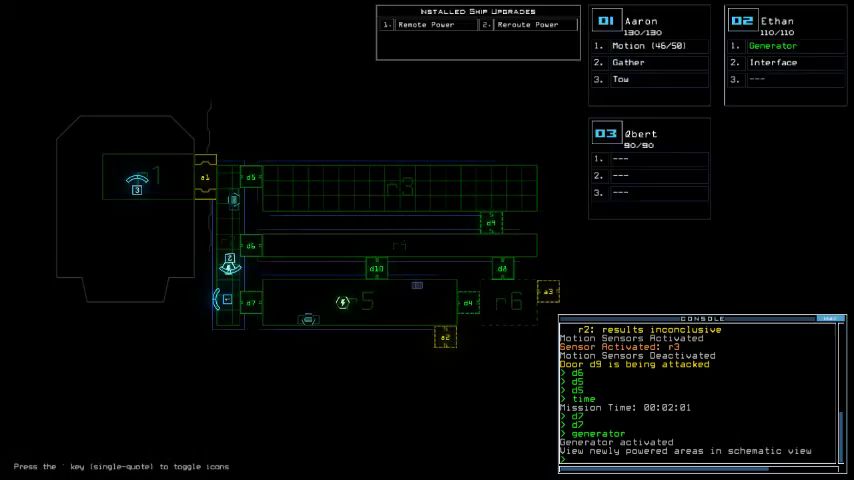
key("space")
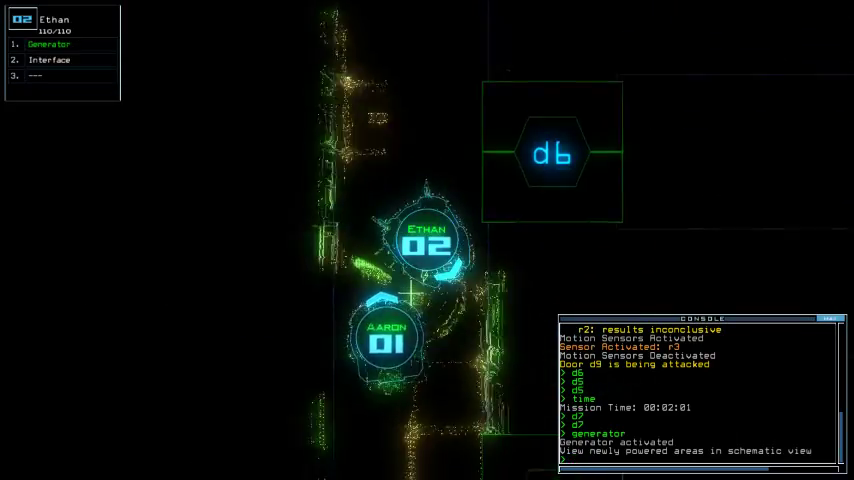
key("1")
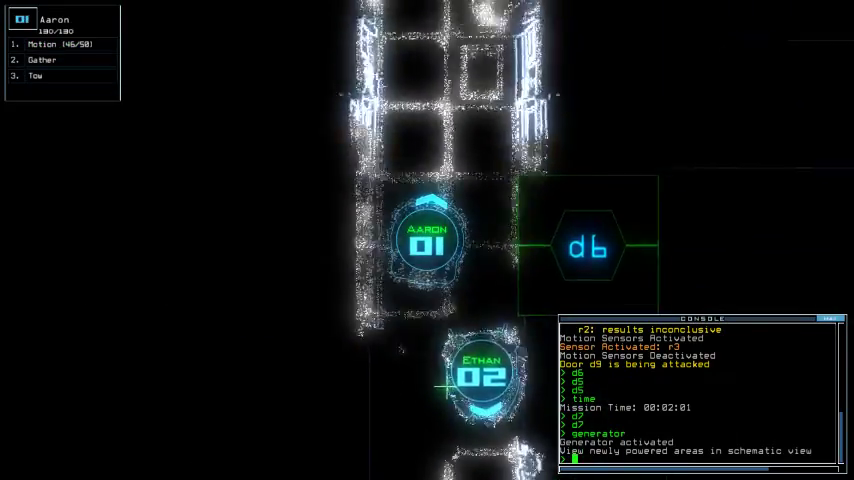
type("swap")
Trade Aaron's Tow module for Ethan's Interface module in the swap screen
key("Return")
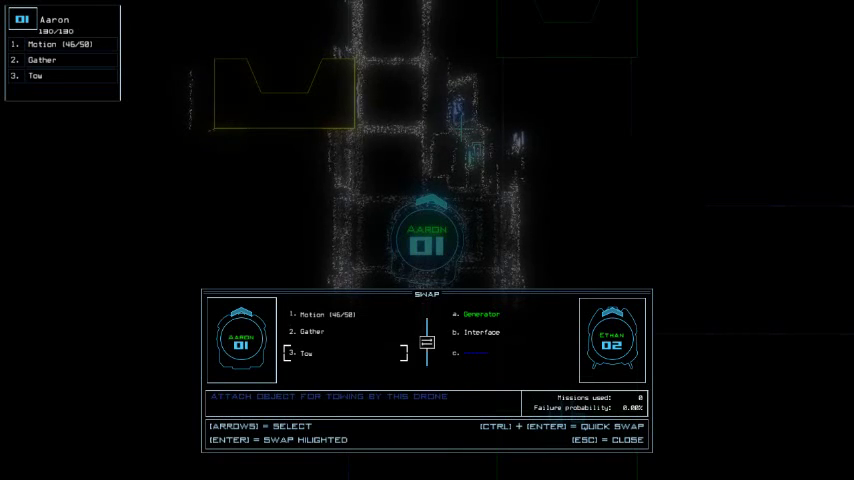
key("ctrl+Return")
key("space")
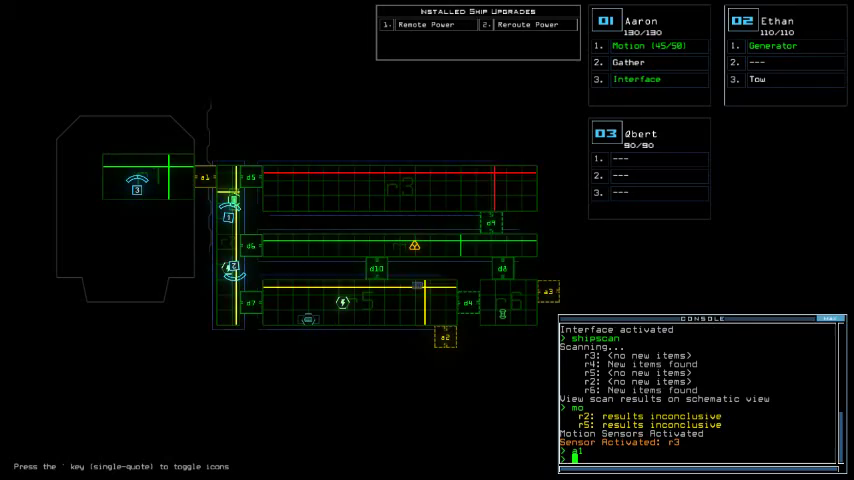
Toggle airlock a1, open door d6, and gather salvage with Aaron
key("Return")
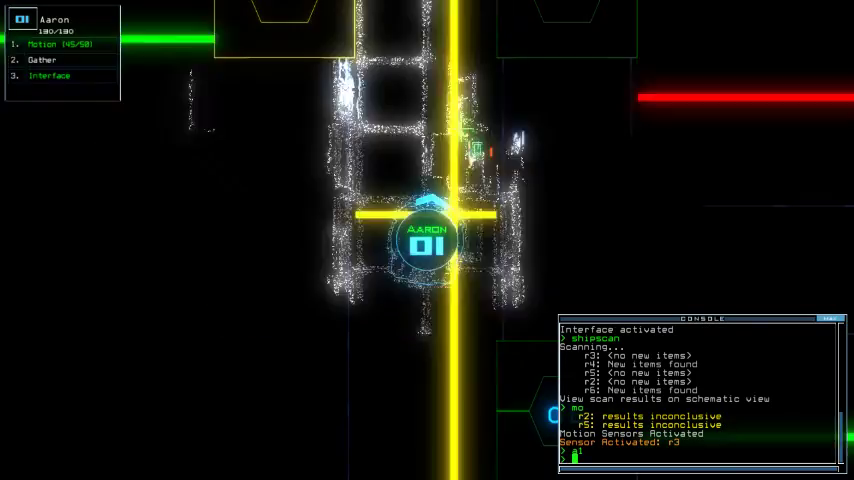
type("d6")
key("Return")
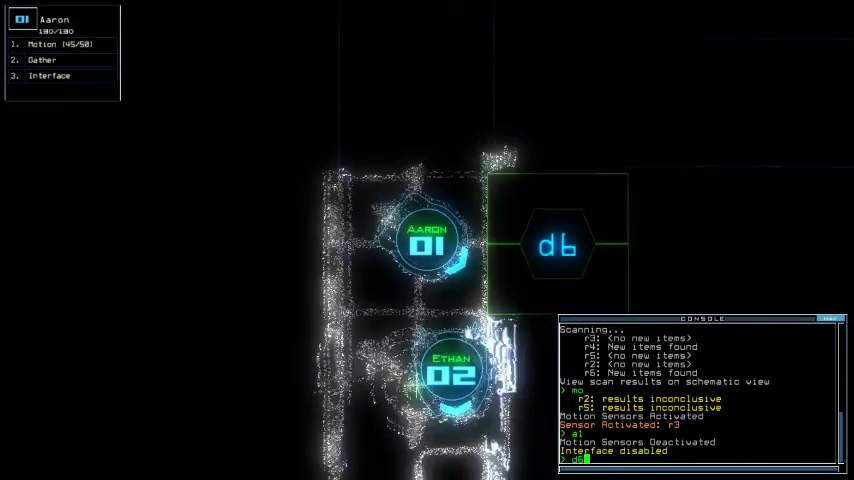
type("ather")
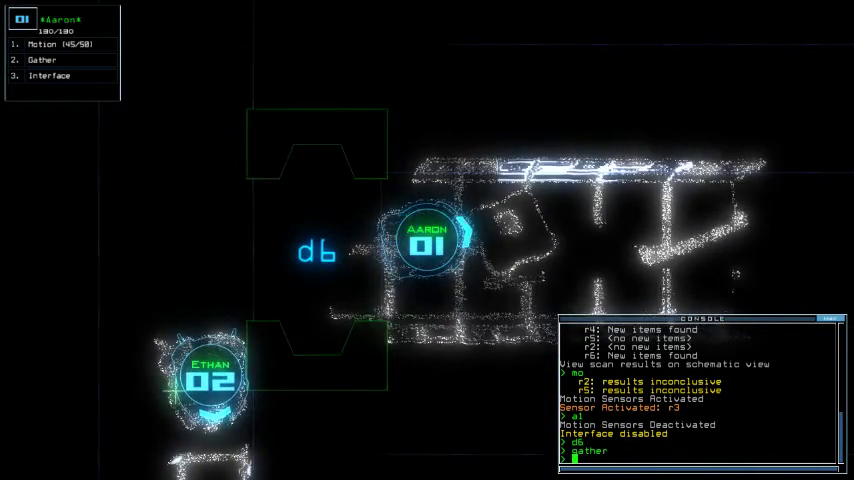
key("Return")
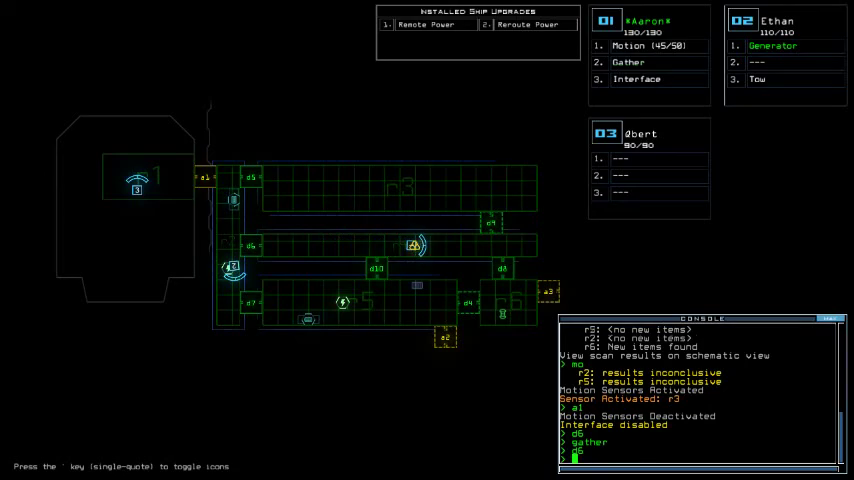
Close d6, open d8 to try gathering fuel, recall the drones, and dock at a3
key("space")
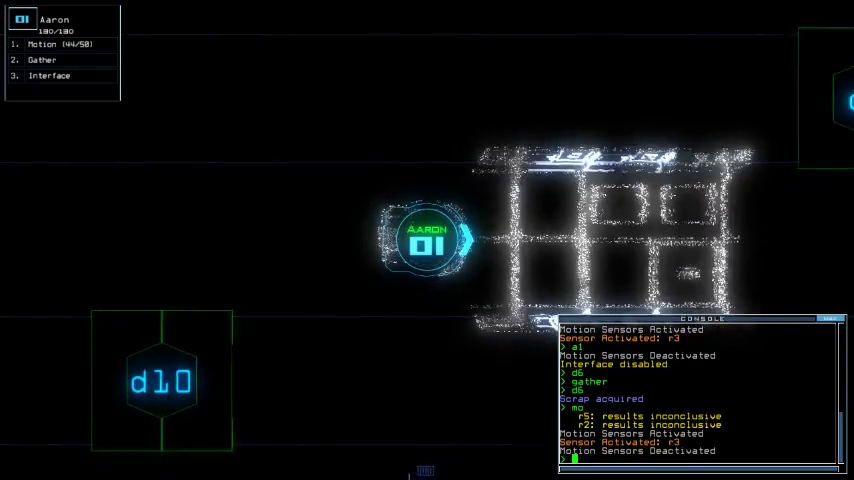
type("d6")
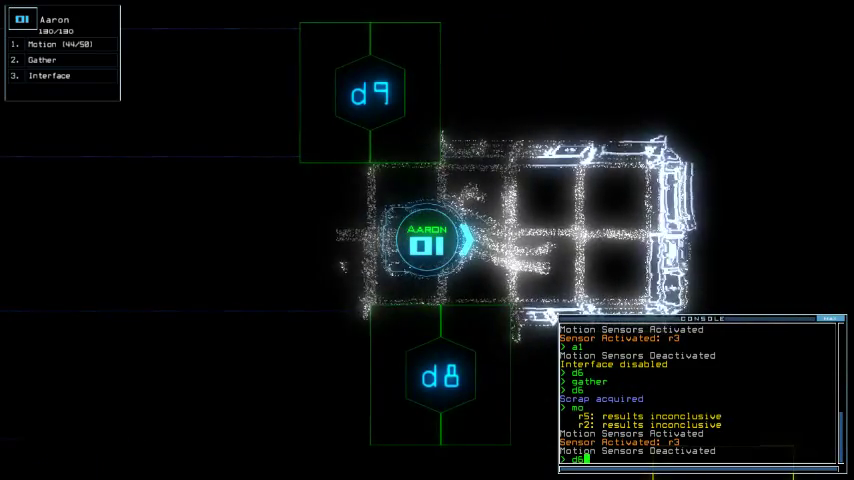
key("Return")
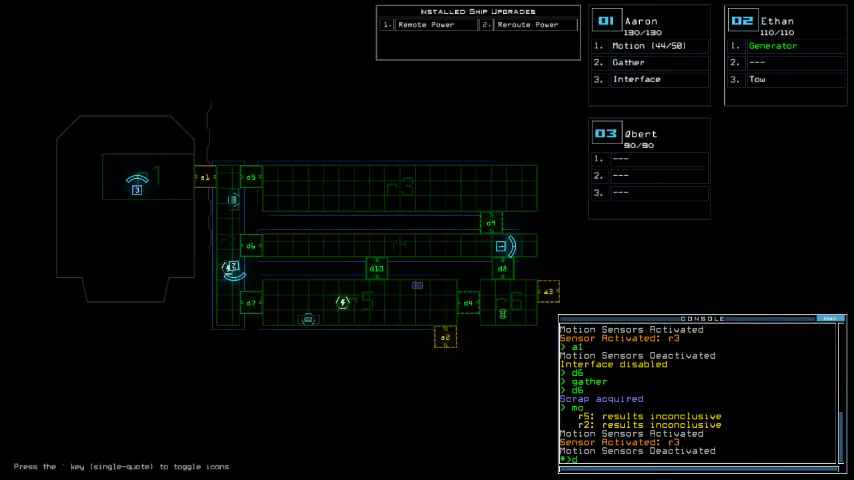
type("8")
key("space")
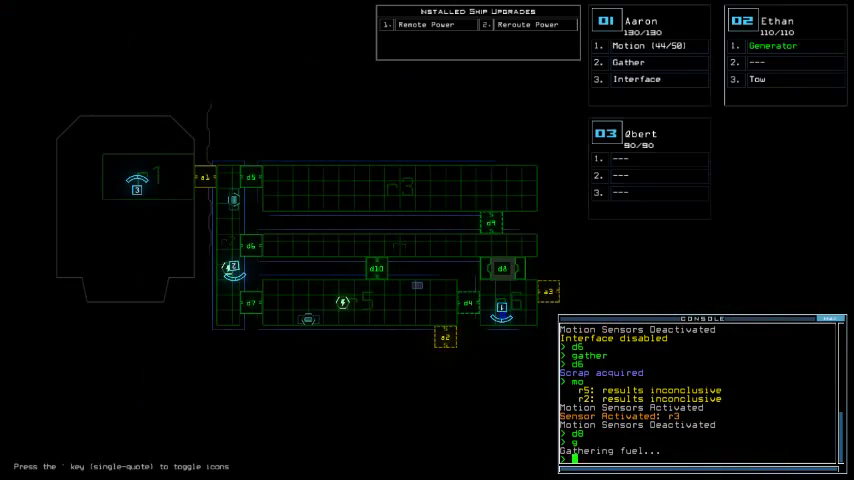
type("a1")
key("Return")
type("end")
key("Return")
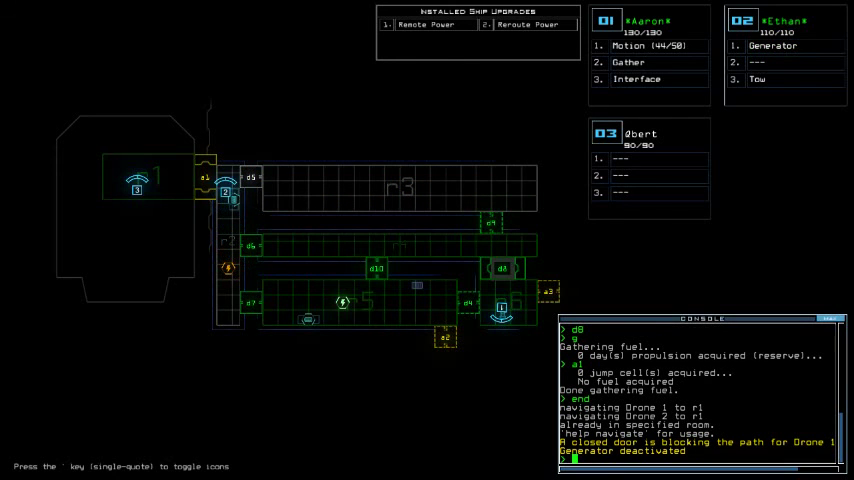
type("dock a1")
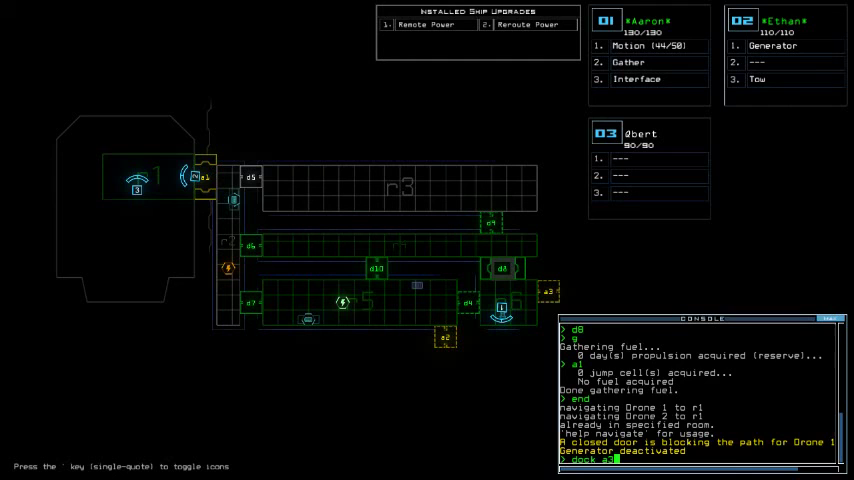
key("Return")
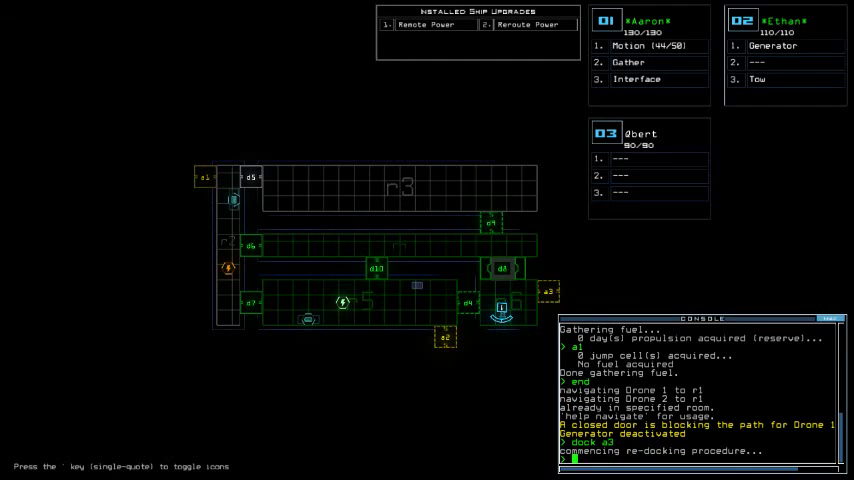
type("d8")
Close door d8, open airlock a3 to recall drones, exit, and accept the 680 daily score
key("Return")
type("a3")
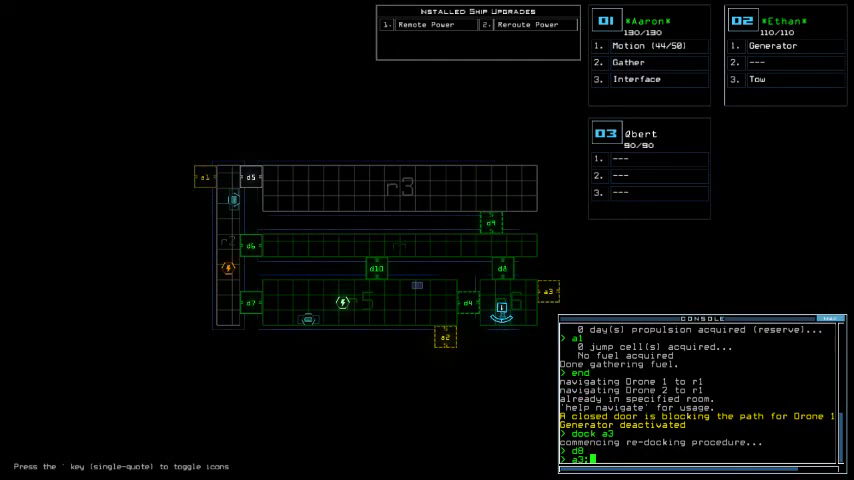
type("end")
key("Return")
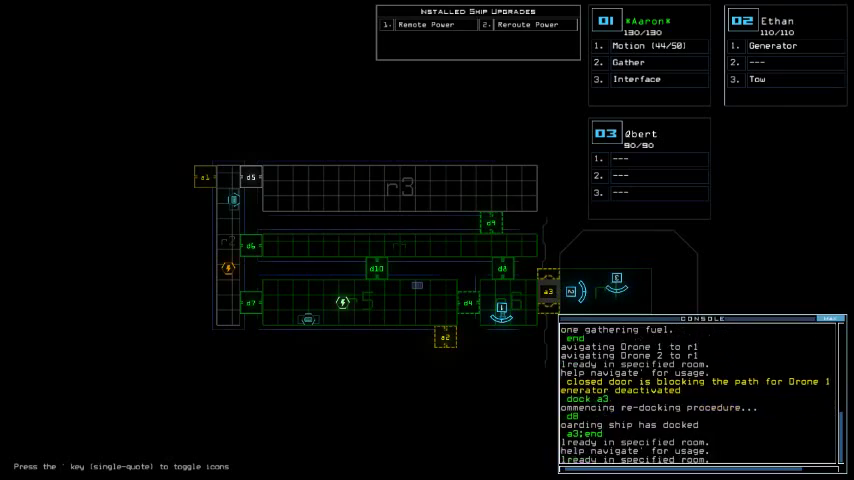
key("Tab")
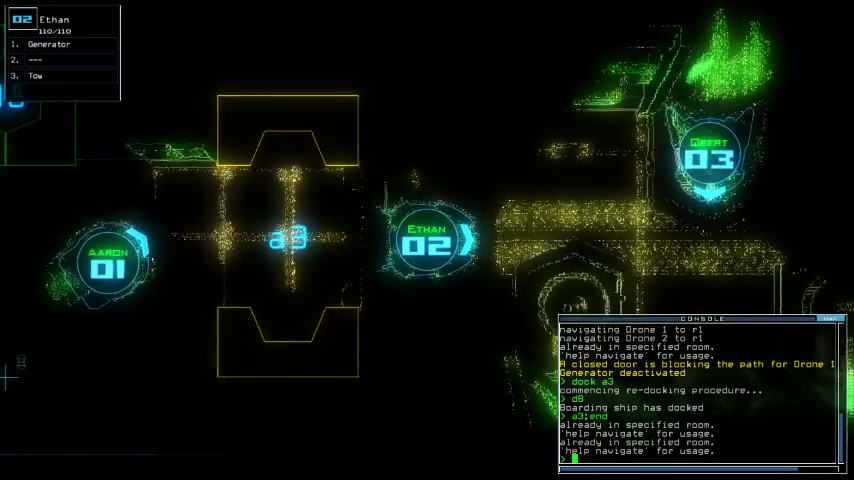
key("Tab")
type("time")
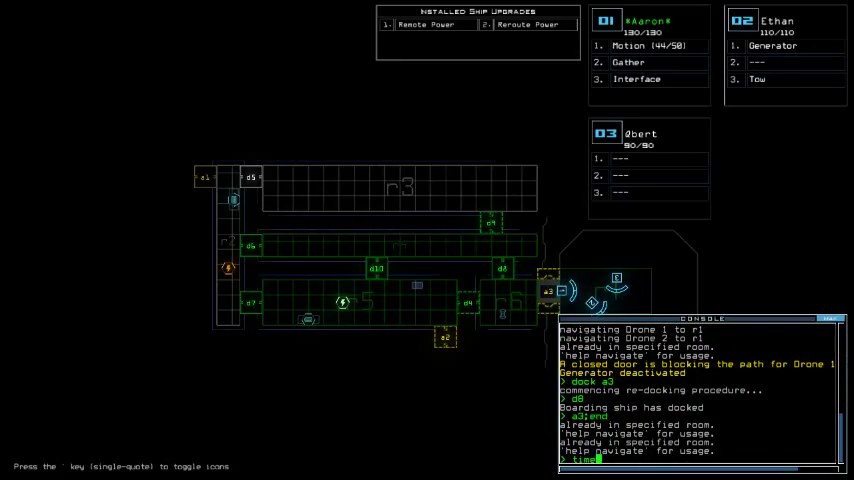
type(" ;exit")
key("Return")
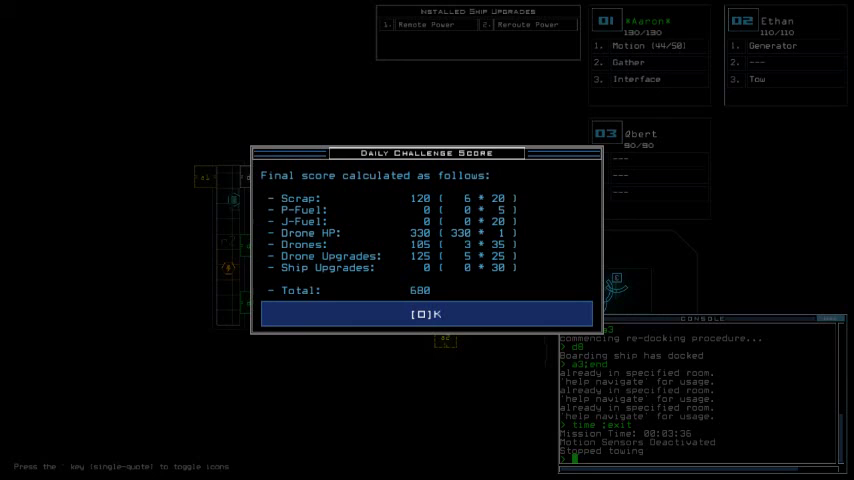
key("o")
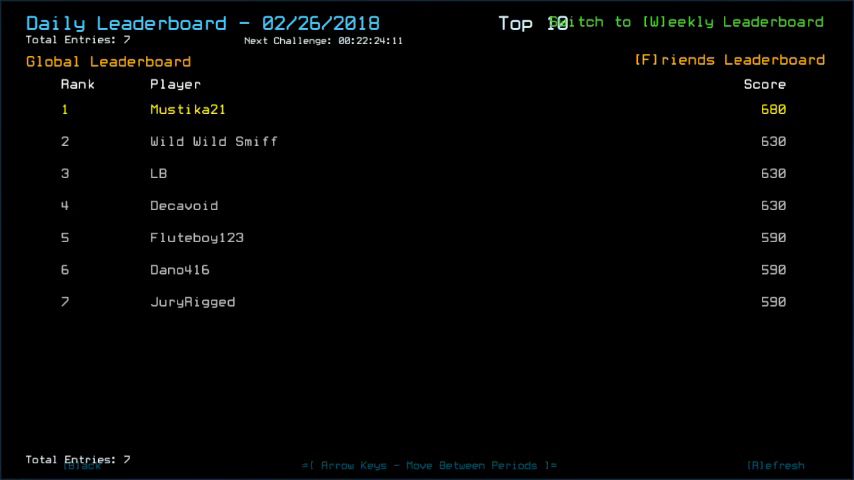